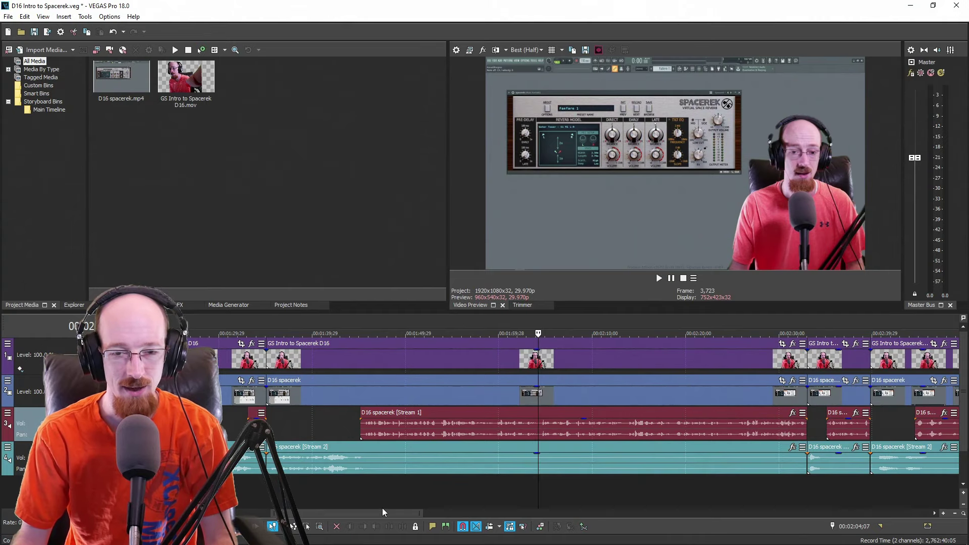
- Play back the untreated voice recording from about 00:01:59 on the timeline
left_click_drag(389, 517, 408, 507)
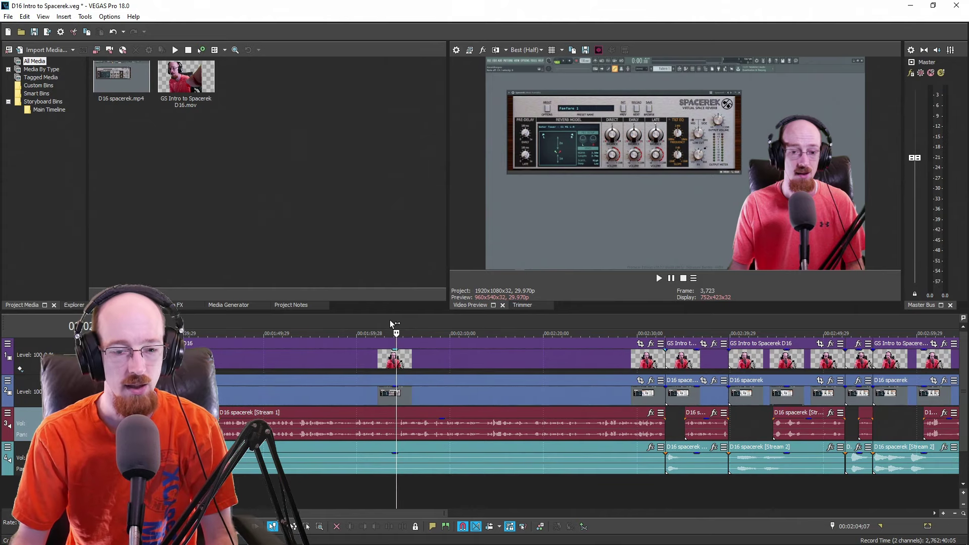
left_click(353, 329)
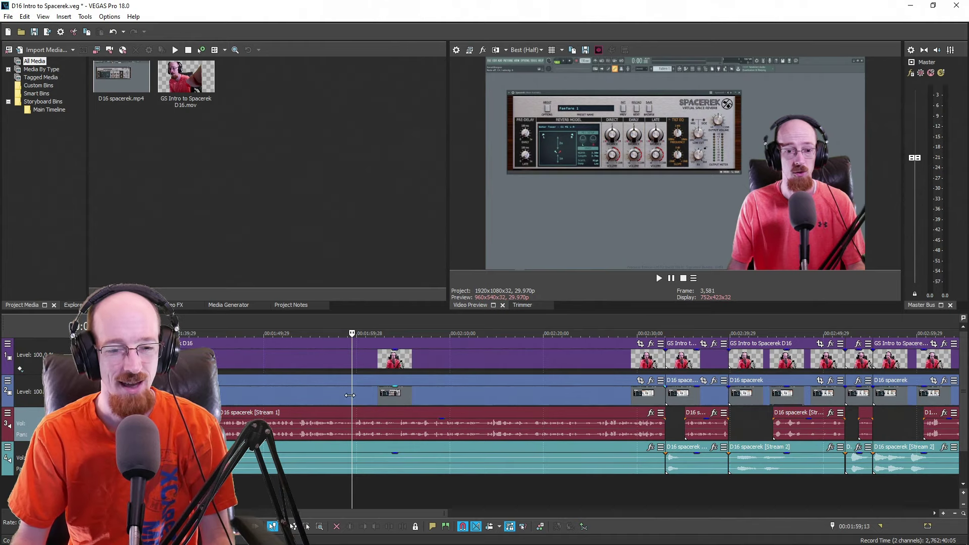
left_click(354, 402)
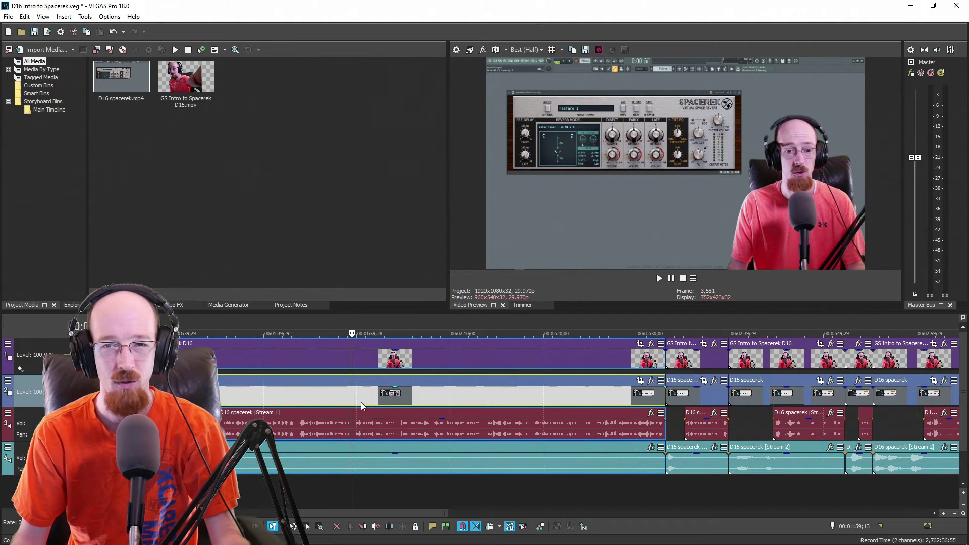
key("space")
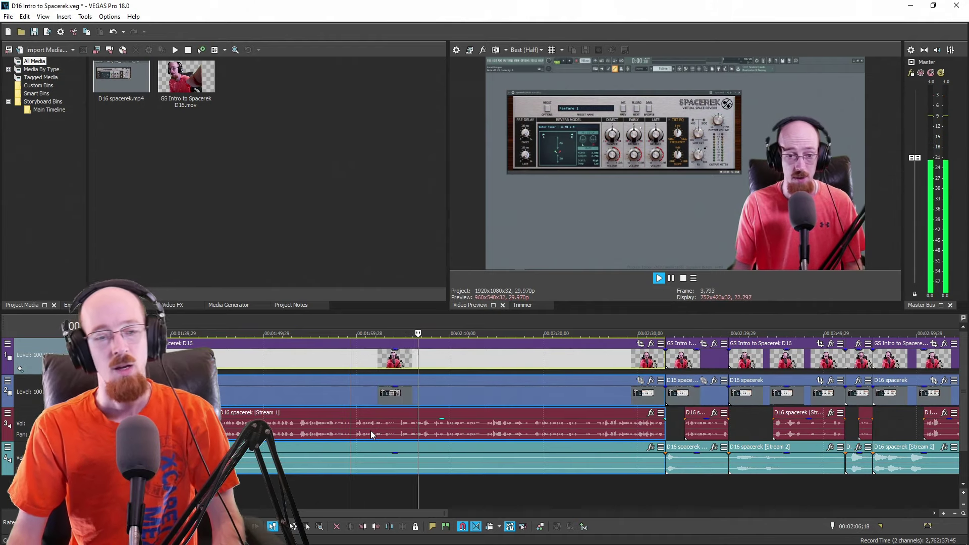
key("space")
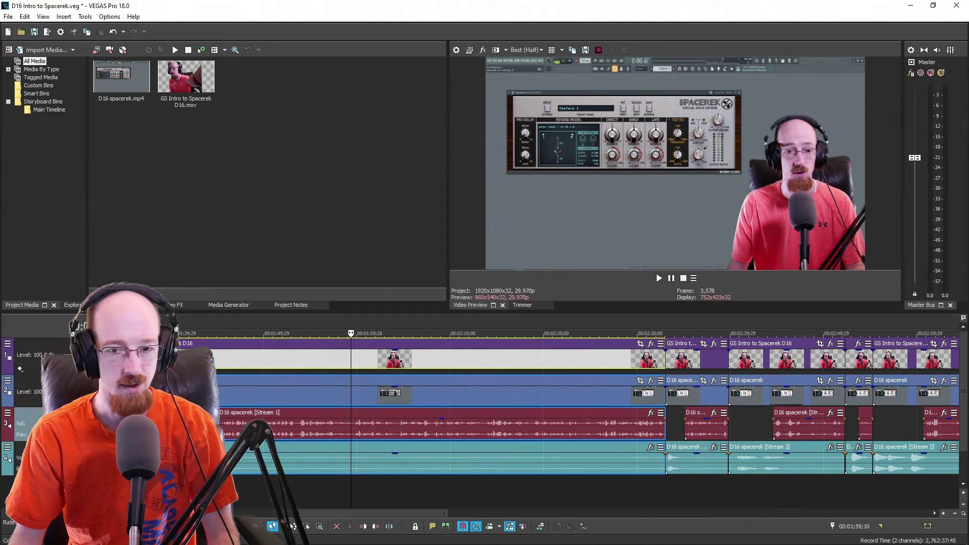
- Open track 3's audio effects at the ERA 5 Audio Clean-Up Assistant and look through its preset list
left_click(192, 412)
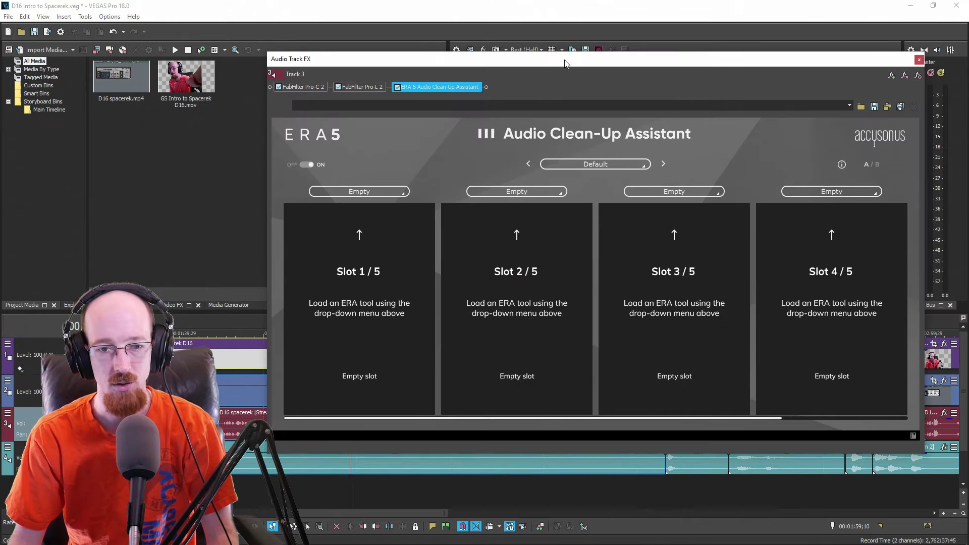
left_click_drag(562, 60, 541, 62)
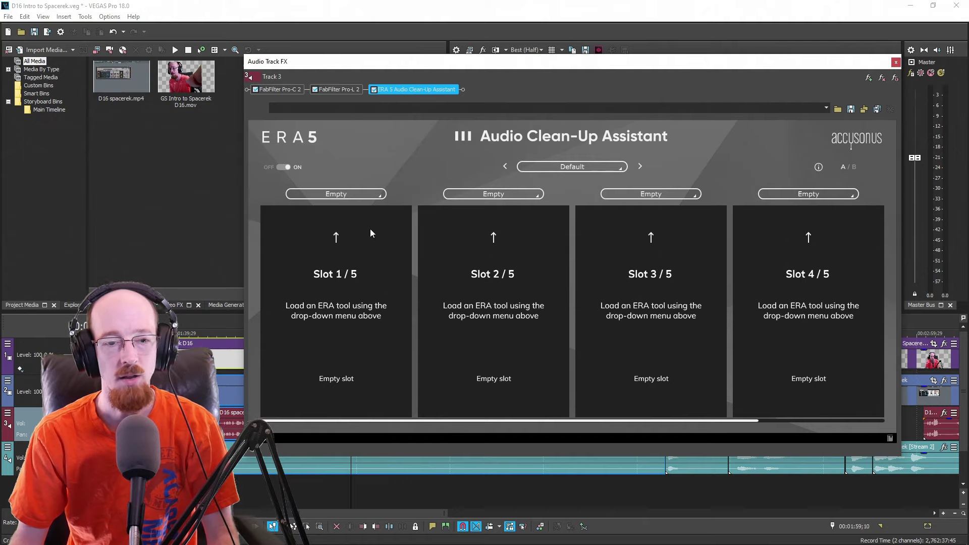
left_click(357, 196)
left_click(356, 196)
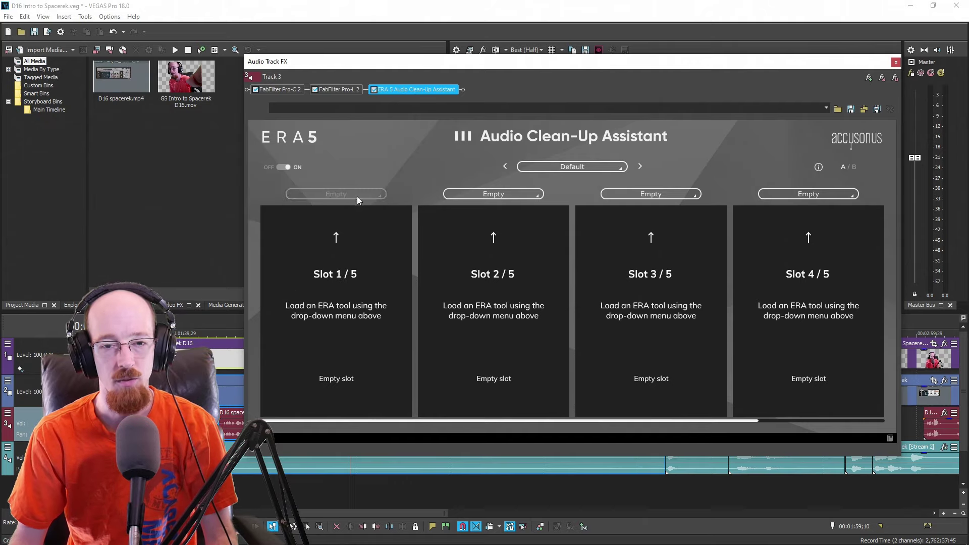
left_click(582, 166)
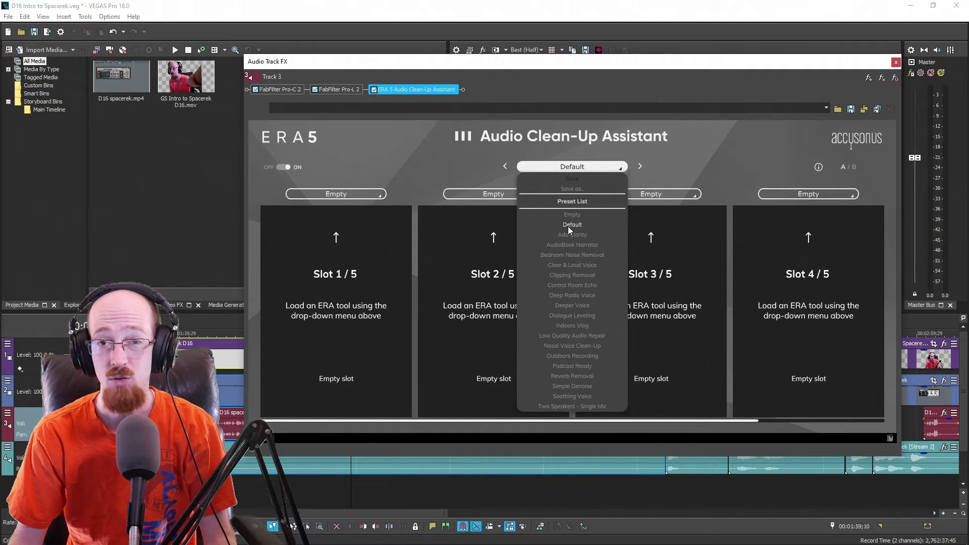
left_click(585, 166)
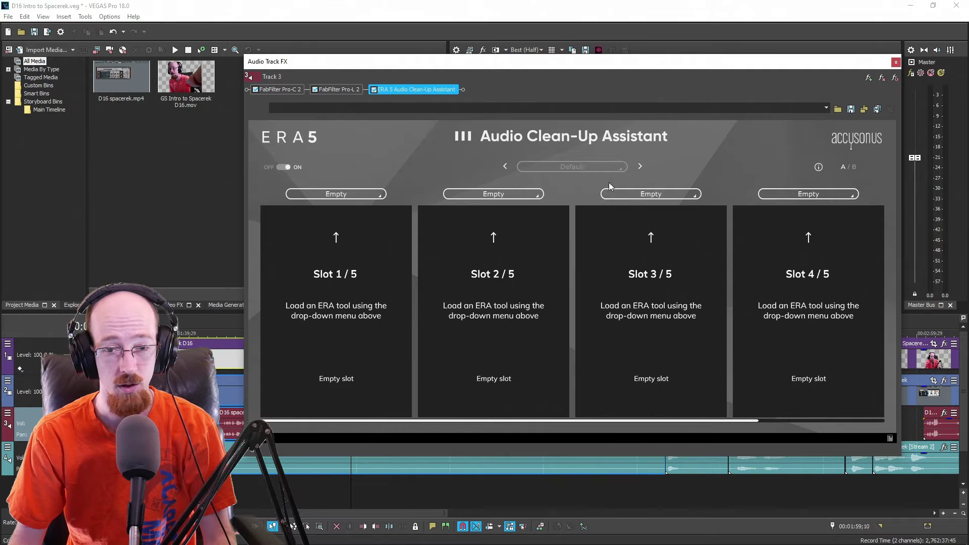
- Load ERA 5 Noise Remover into the first slot and set its processing to 30%
left_click(348, 193)
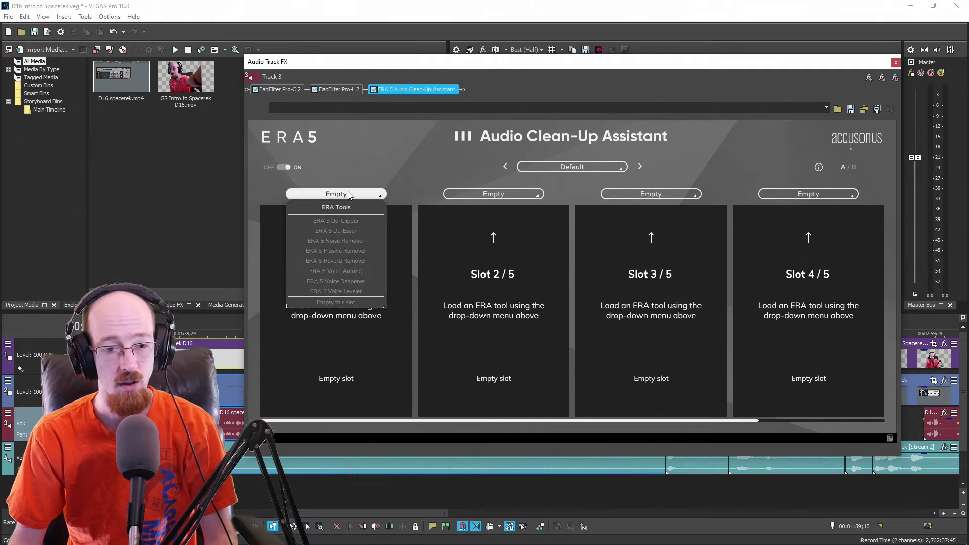
left_click(337, 240)
left_click_drag(324, 274, 318, 286)
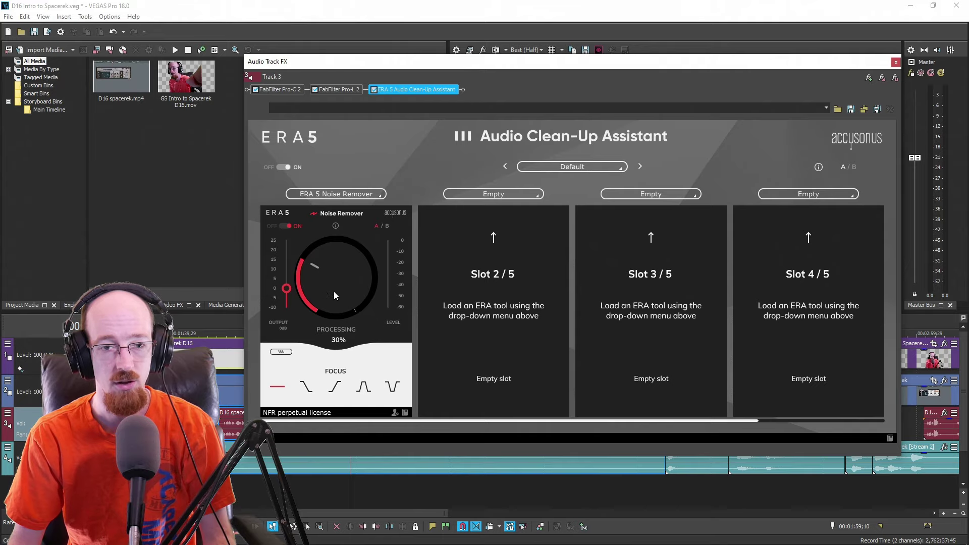
- Play the voice from about 00:01:59 and set the Noise Remover's processing to 21%
left_click_drag(445, 63, 634, 67)
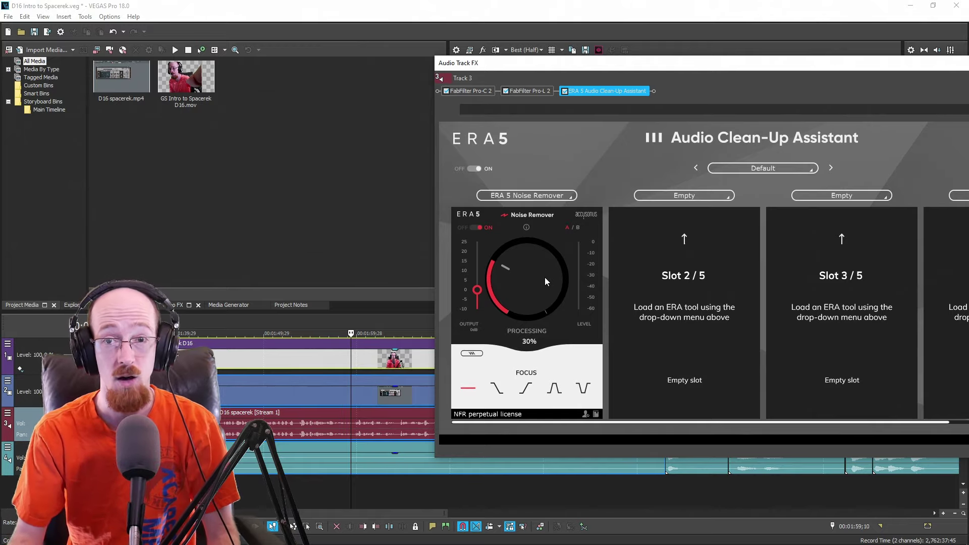
left_click(352, 322)
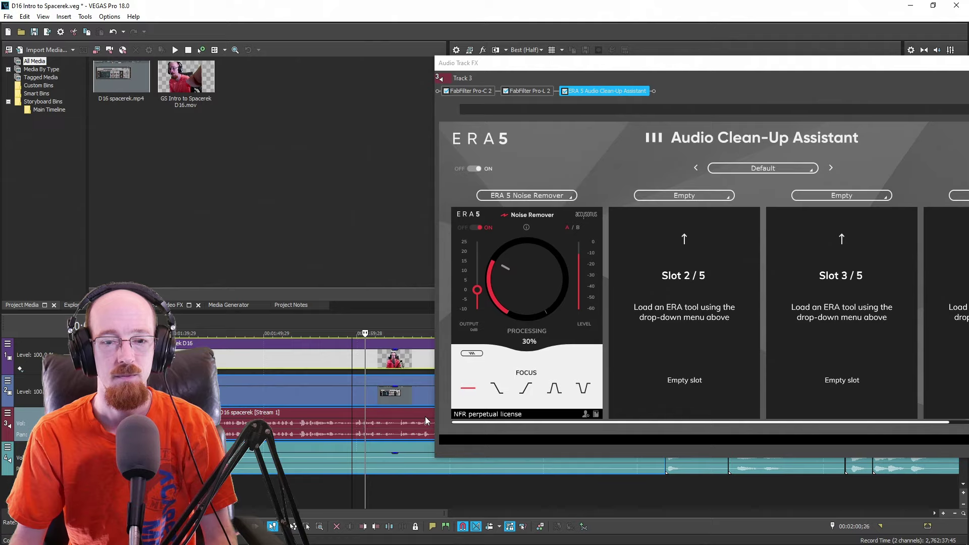
mouse_move(508, 281)
left_mouse_down()
mouse_move(505, 297)
mouse_move(506, 274)
left_mouse_up()
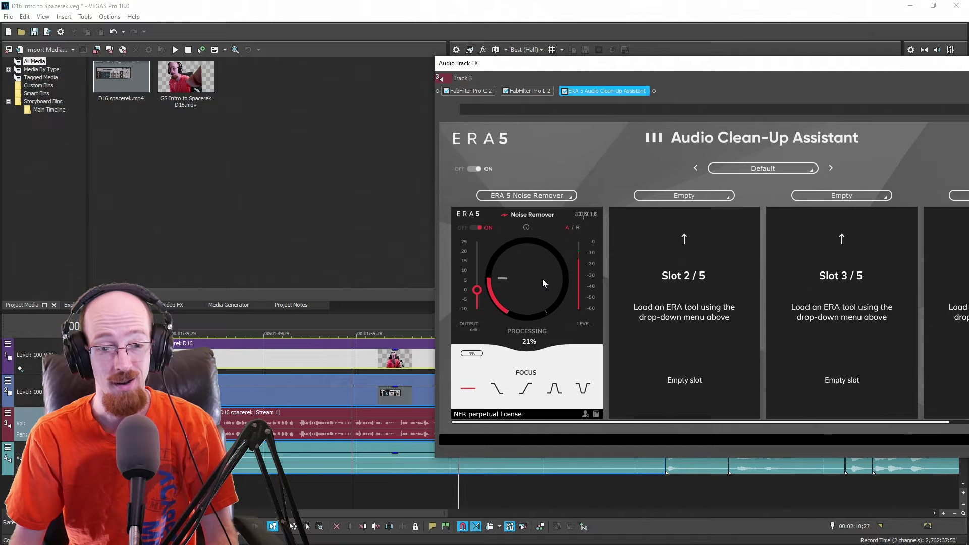
- Play the voice from about 00:01:59 and compare it with the Audio Clean-Up Assistant switched on and bypassed
left_click(357, 323)
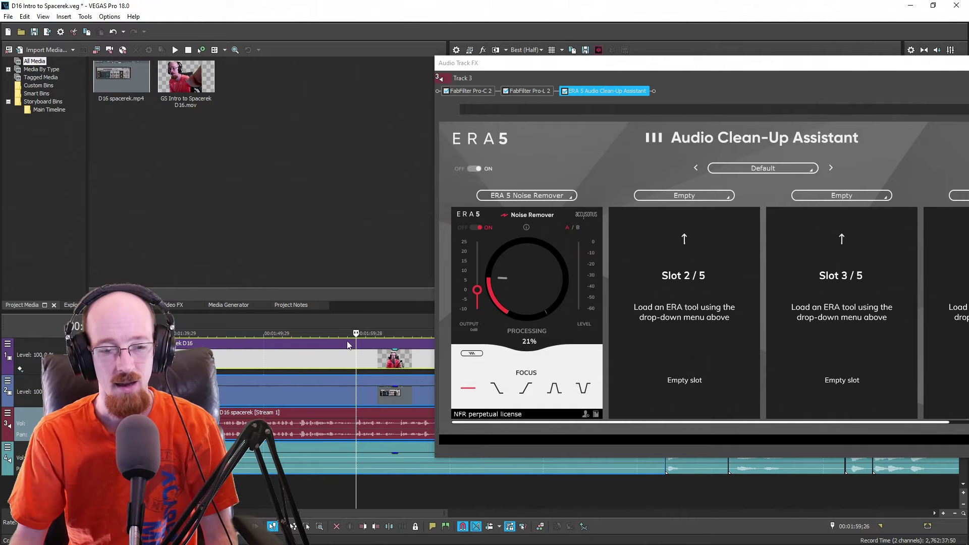
left_click(350, 323)
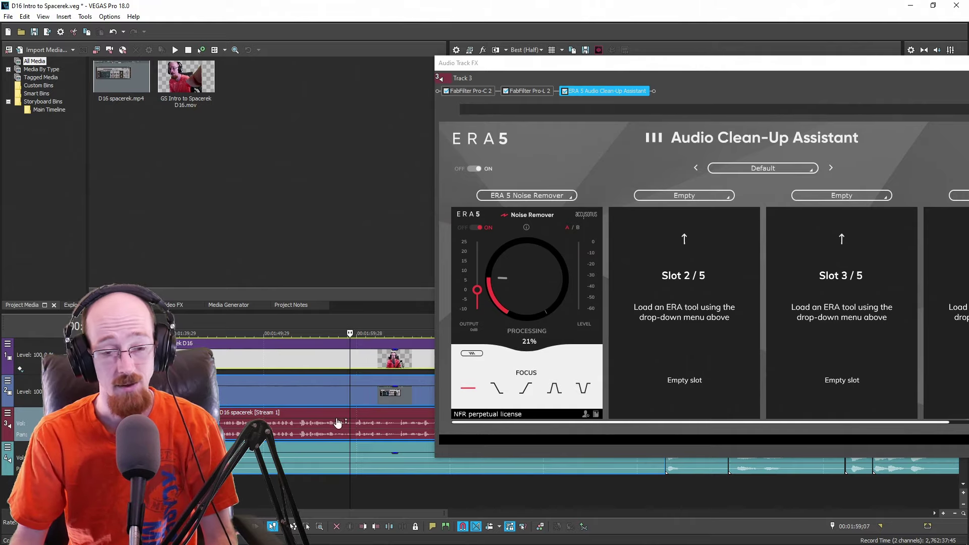
left_click(473, 168)
left_click(470, 169)
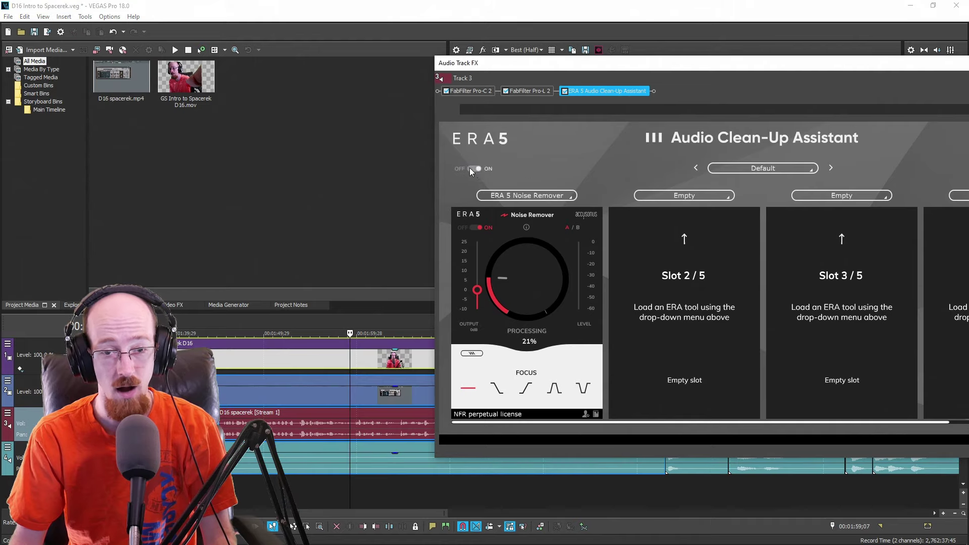
left_click(470, 168)
left_click(470, 168)
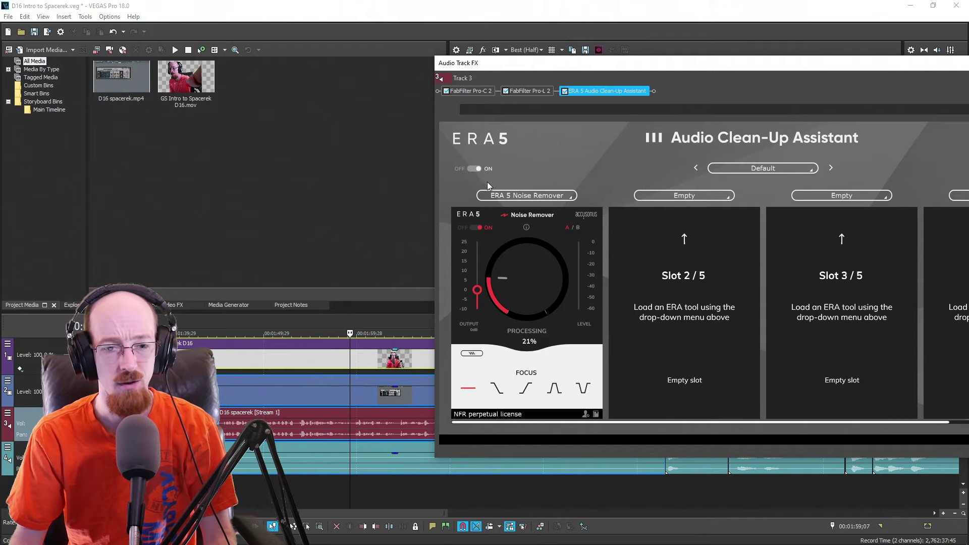
left_click(352, 317)
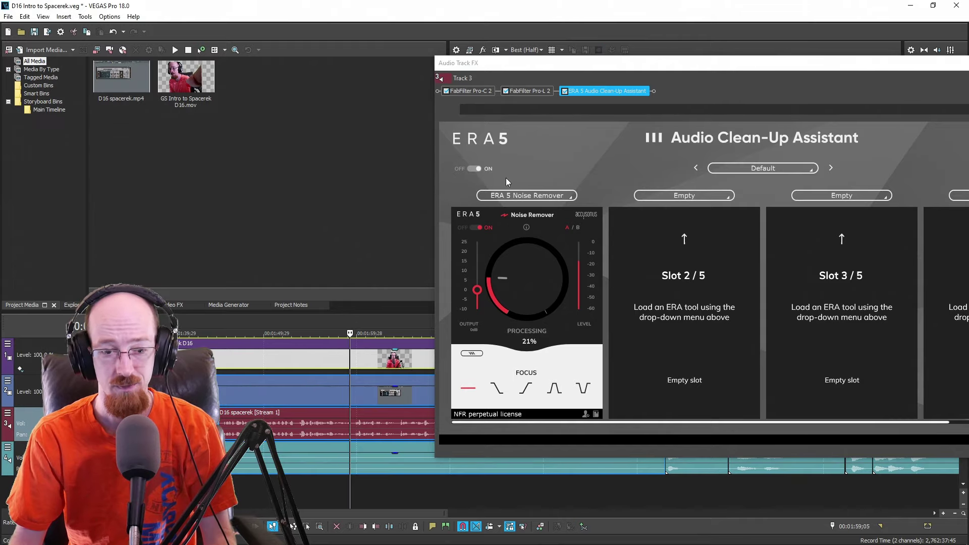
left_click(475, 170)
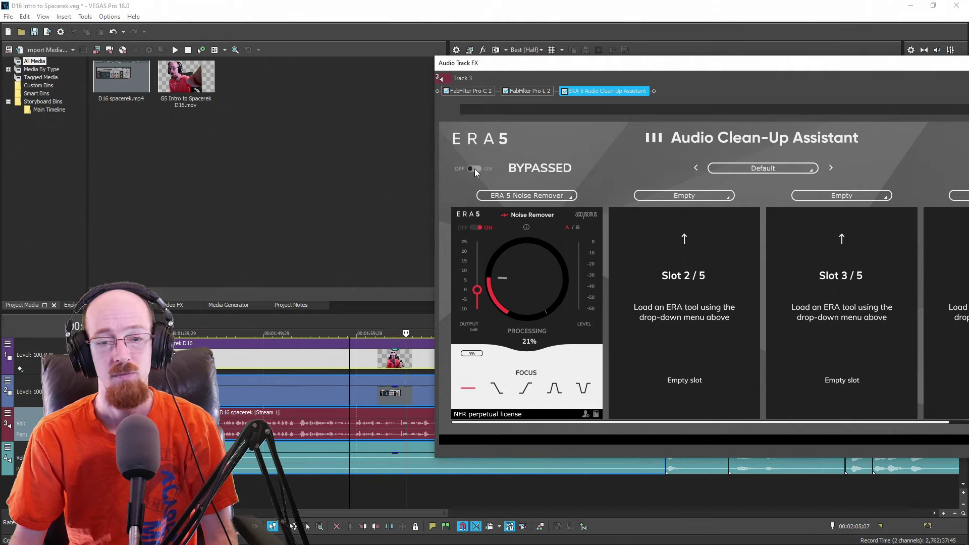
left_click(475, 169)
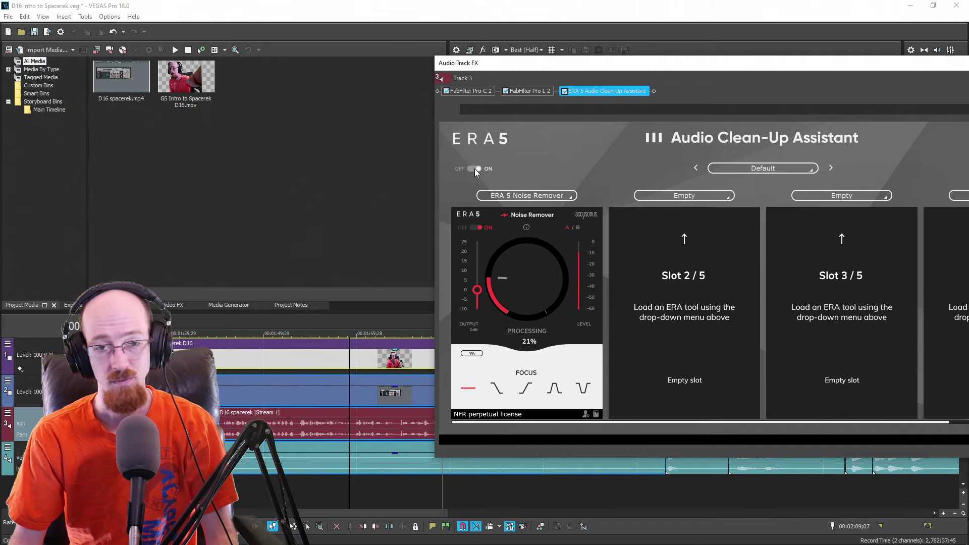
left_click_drag(550, 70, 530, 73)
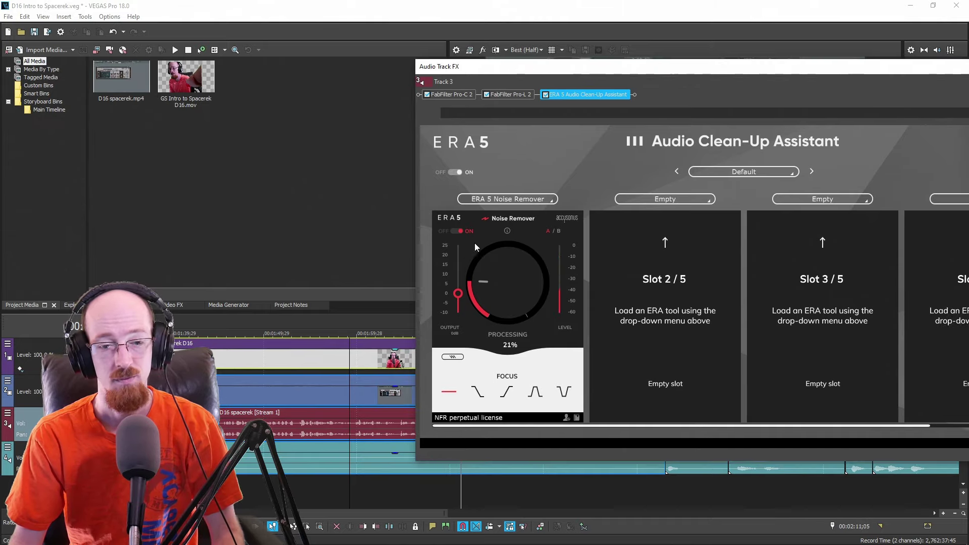
left_click(370, 318)
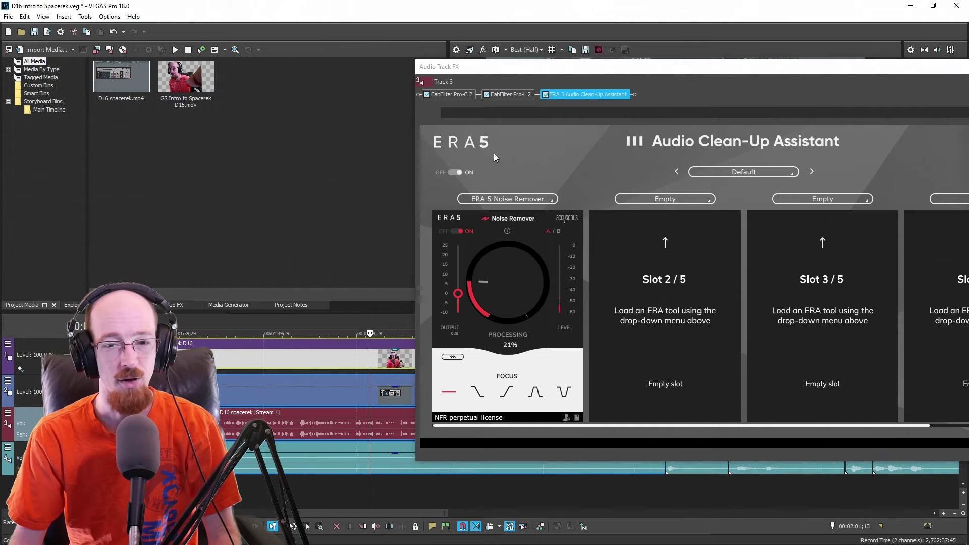
- Load ERA 5 Voice Deepener into the second slot and set its processing to 18%
left_click_drag(605, 70, 418, 84)
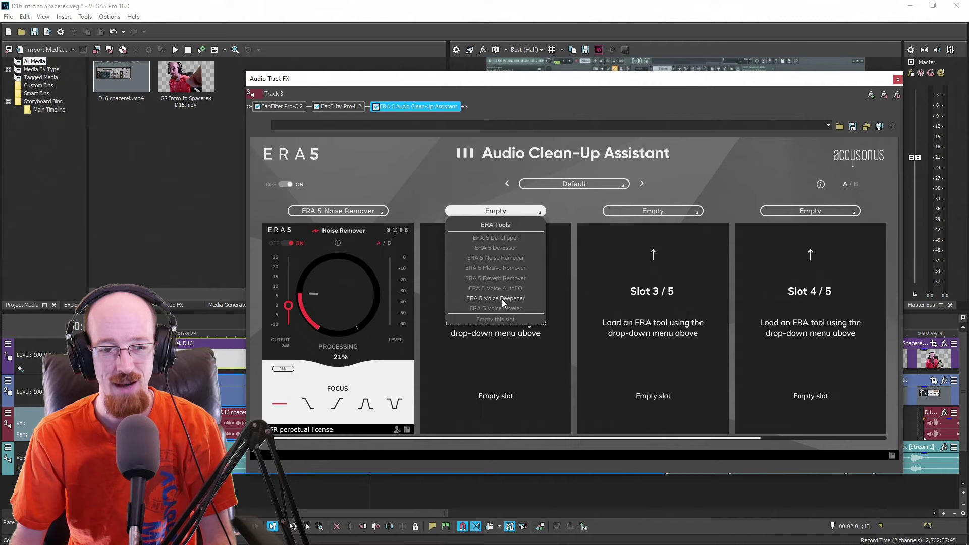
left_click(516, 299)
left_click_drag(499, 83, 635, 85)
left_click_drag(625, 275, 626, 301)
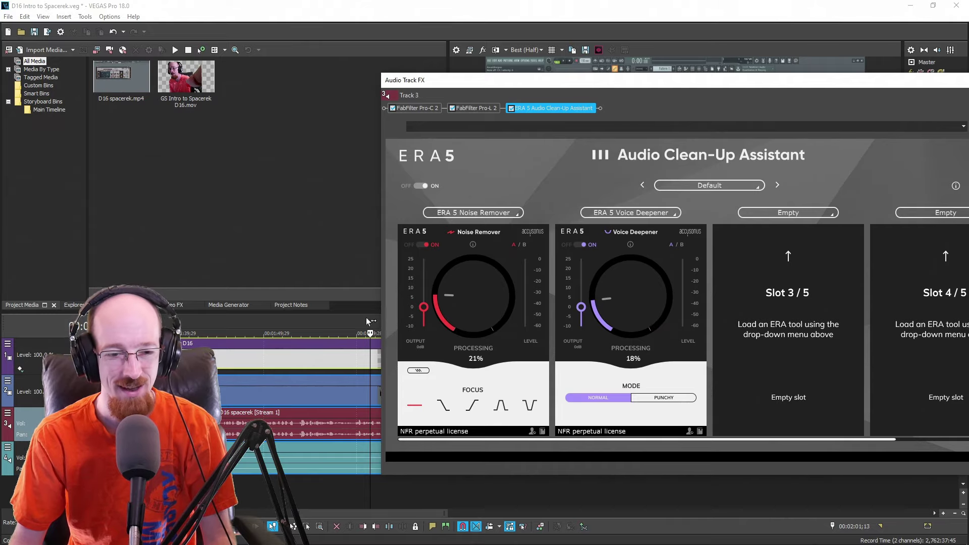
- Play the voice from about 00:01:53, trying the Voice Deepener's processing at 53%, 100% and 39% and finishing at 0%
left_click(297, 333)
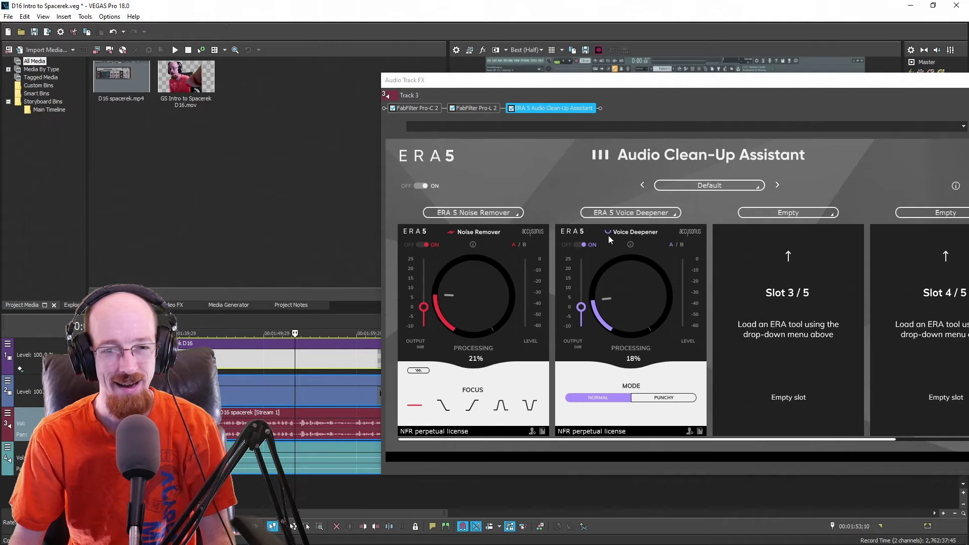
left_click_drag(639, 85, 650, 74)
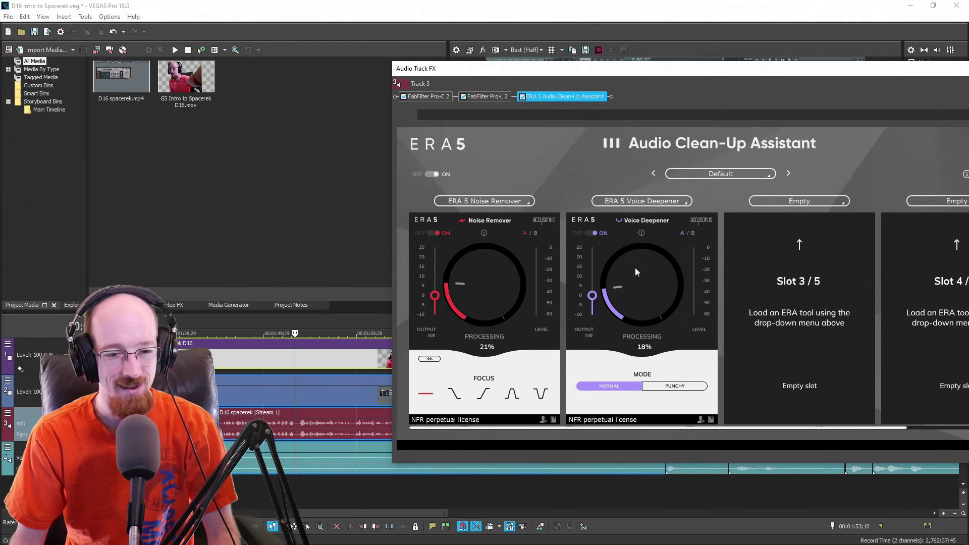
key("space")
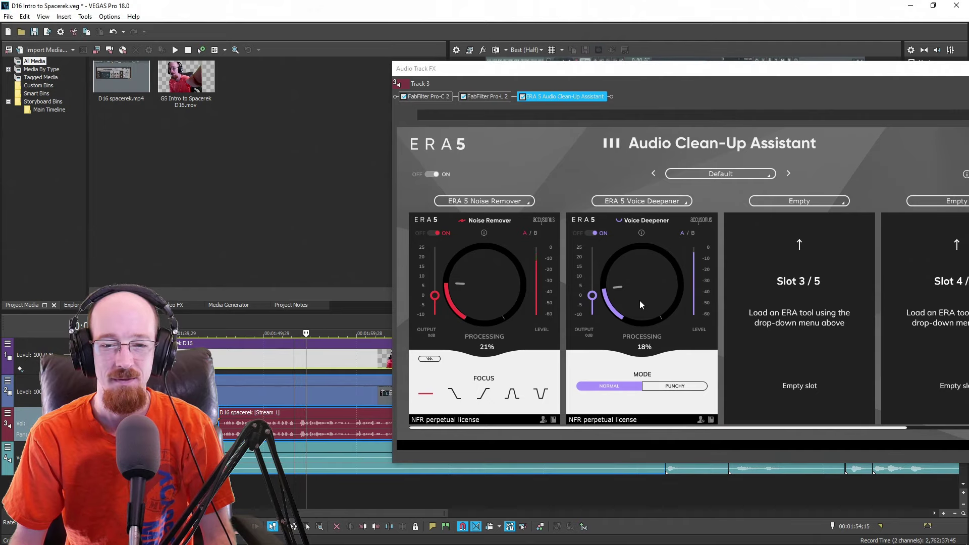
left_click_drag(639, 302, 634, 258)
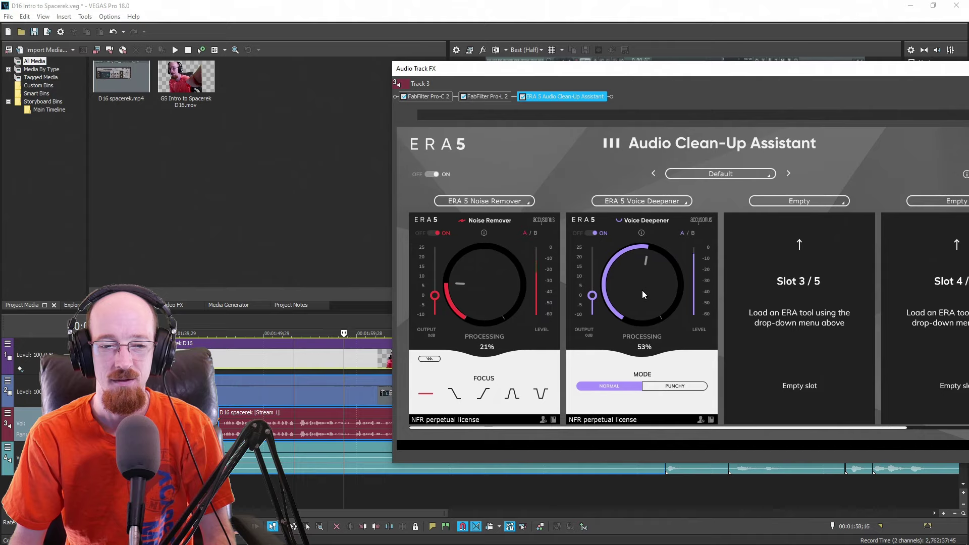
left_click_drag(642, 292, 634, 228)
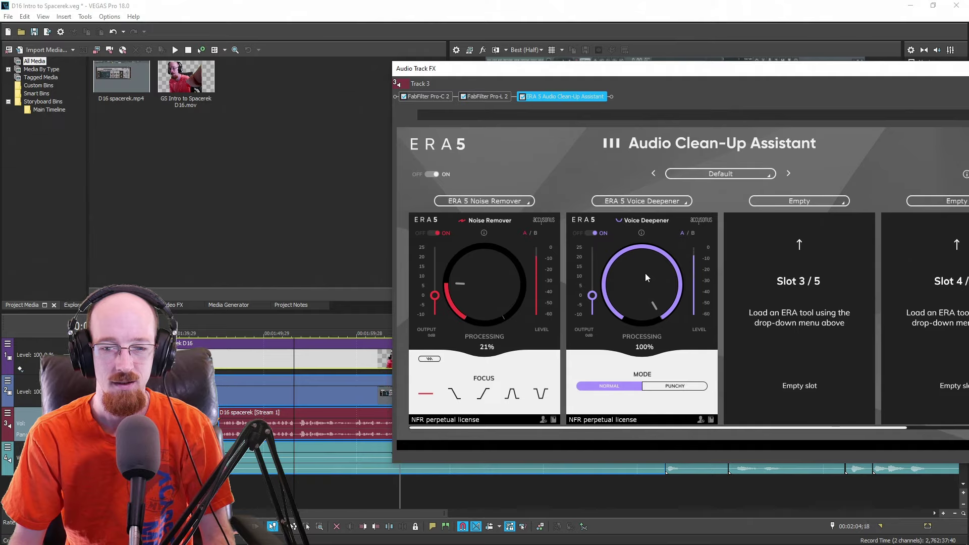
left_click_drag(645, 274, 645, 303)
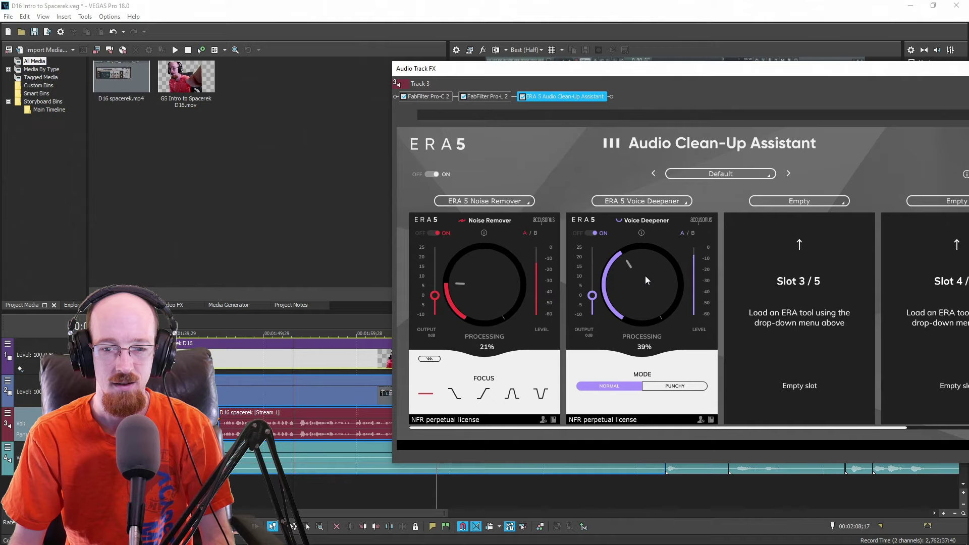
left_click_drag(645, 276, 636, 317)
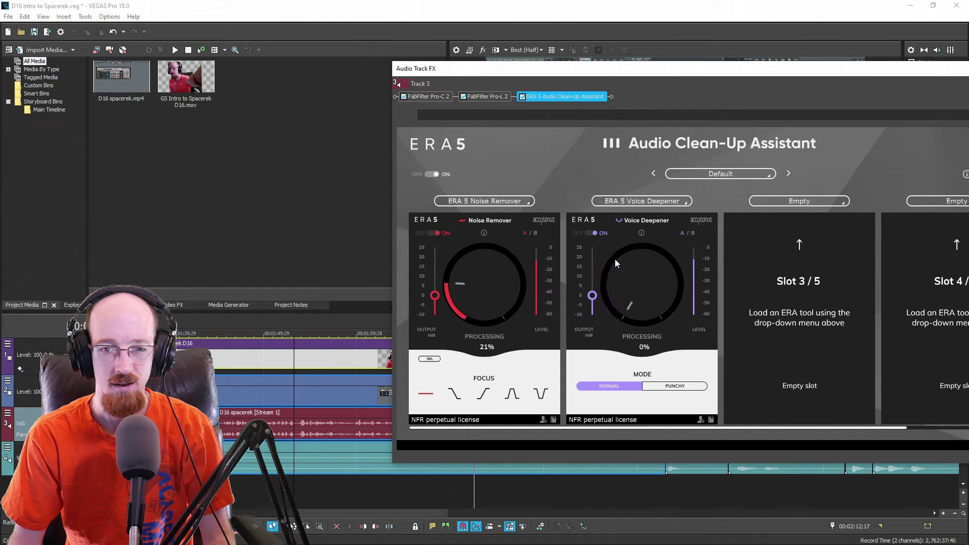
key("space")
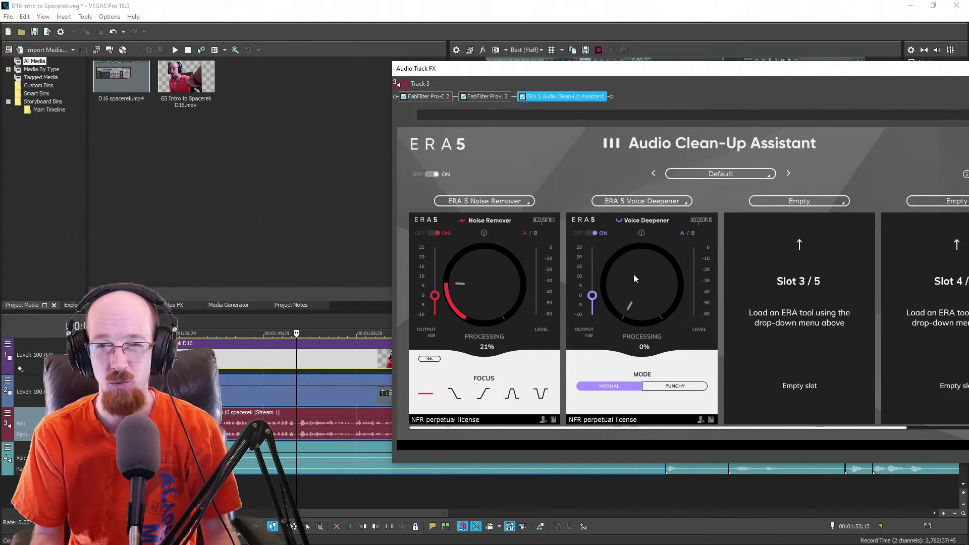
- Switch the Voice Deepener's mode to Punchy, keeping its processing at 0%
left_click_drag(645, 289, 650, 409)
left_click(672, 392)
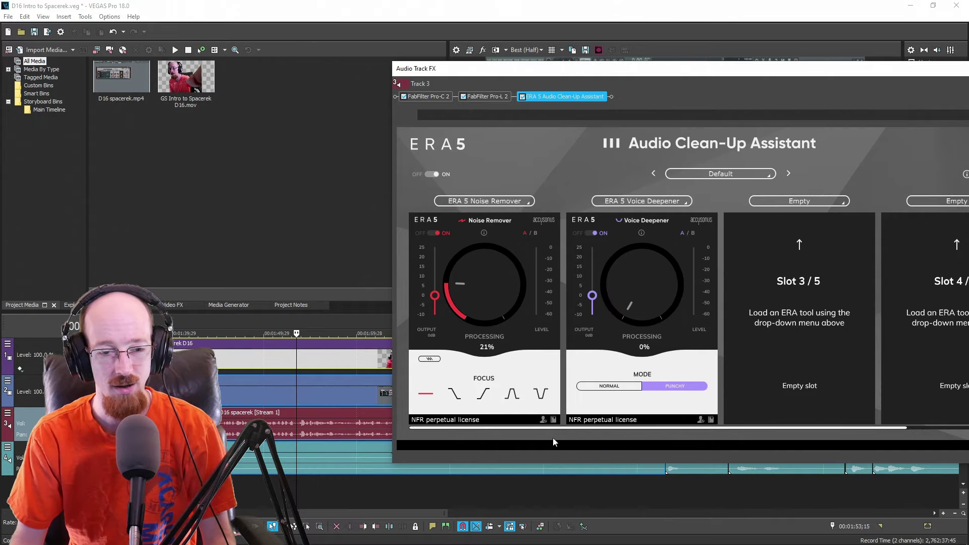
- Play the voice from about 00:01:53 in Punchy mode, trying the Voice Deepener's processing at 64% and 30% and finishing at 0%
left_click(301, 324)
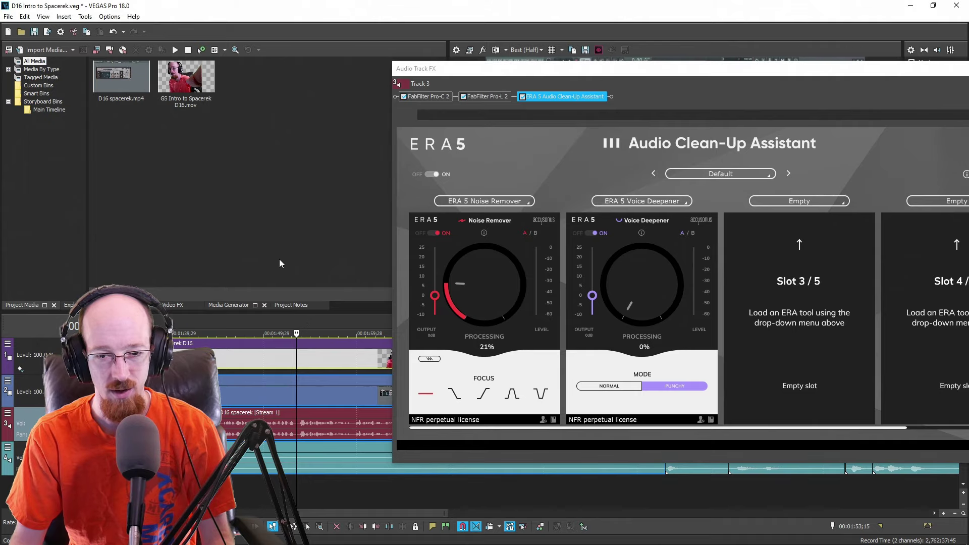
key("space")
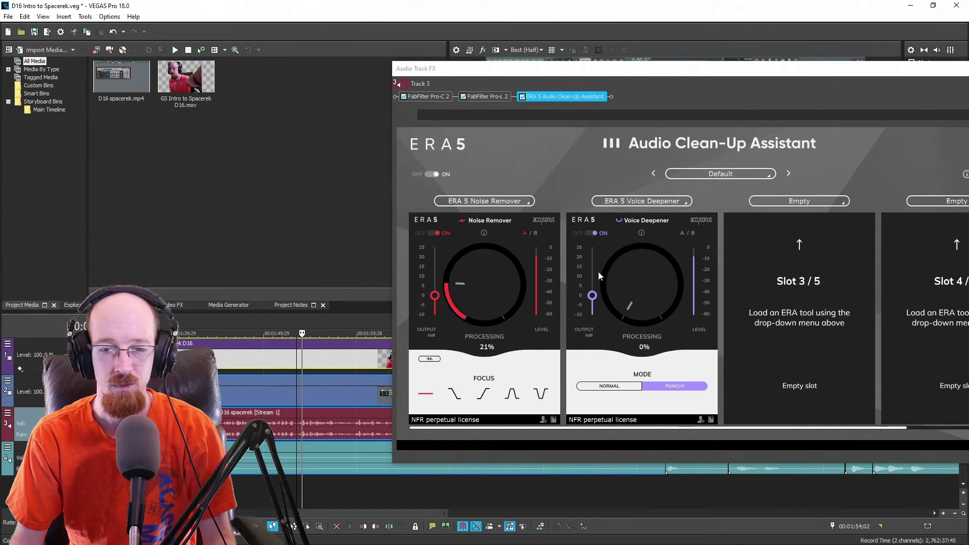
left_click_drag(636, 291, 626, 210)
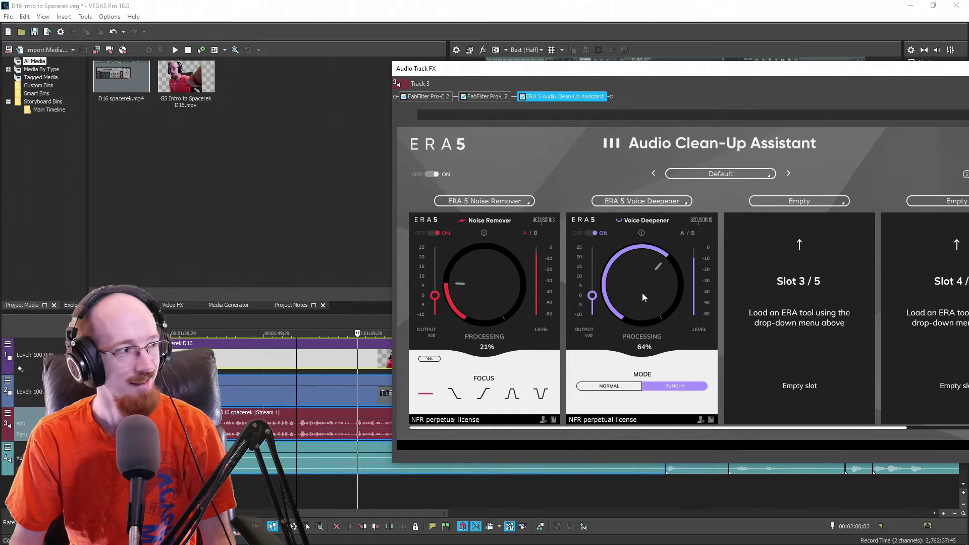
mouse_move(643, 294)
left_mouse_down()
mouse_move(642, 265)
mouse_move(640, 300)
left_mouse_up()
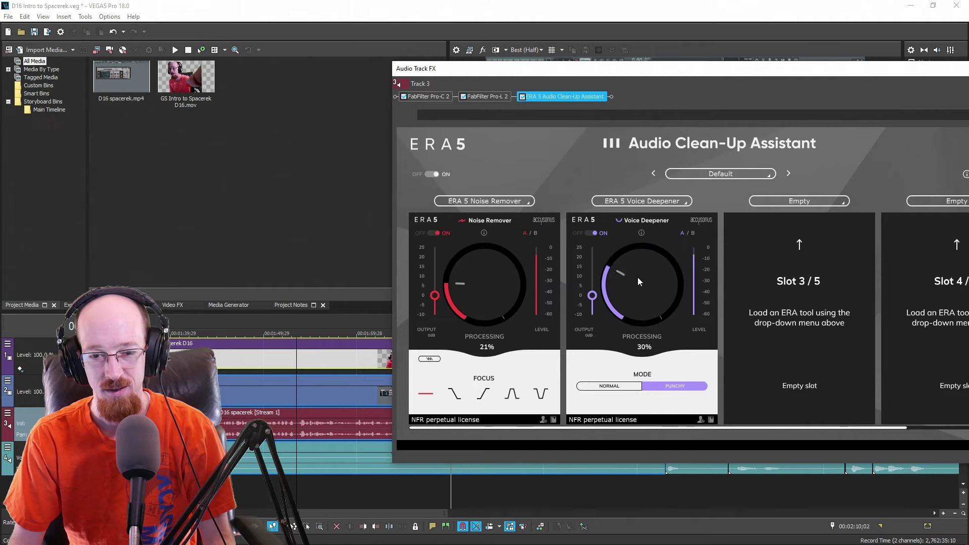
left_click_drag(637, 277, 636, 316)
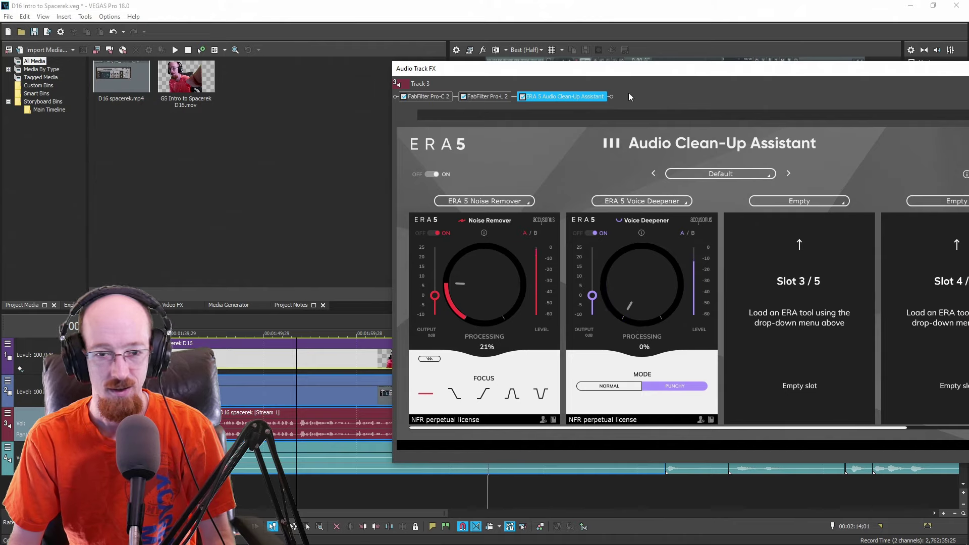
- Return the playback position to about 00:01:53 and adjust the Voice Deepener's processing through 36%, 37% and 28%, finishing at 34%
left_click(292, 323)
left_click_drag(638, 282, 633, 245)
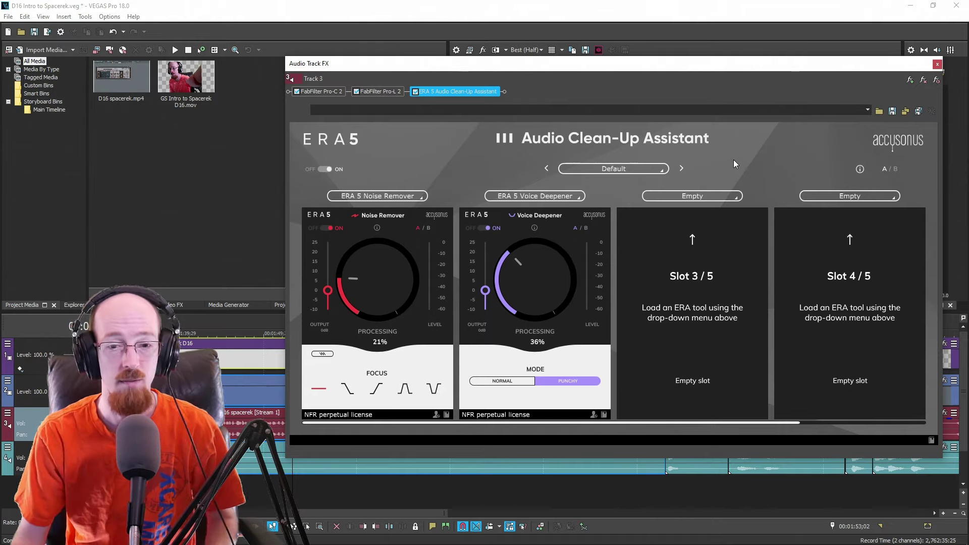
left_click_drag(529, 267, 535, 218)
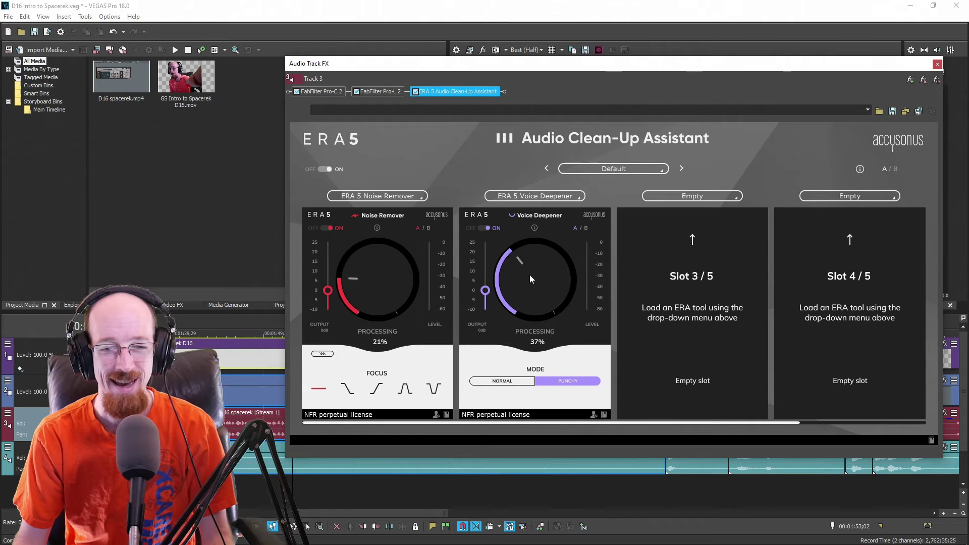
mouse_move(525, 279)
left_mouse_down()
mouse_move(524, 292)
mouse_move(534, 204)
mouse_move(543, 287)
mouse_move(535, 275)
left_mouse_up()
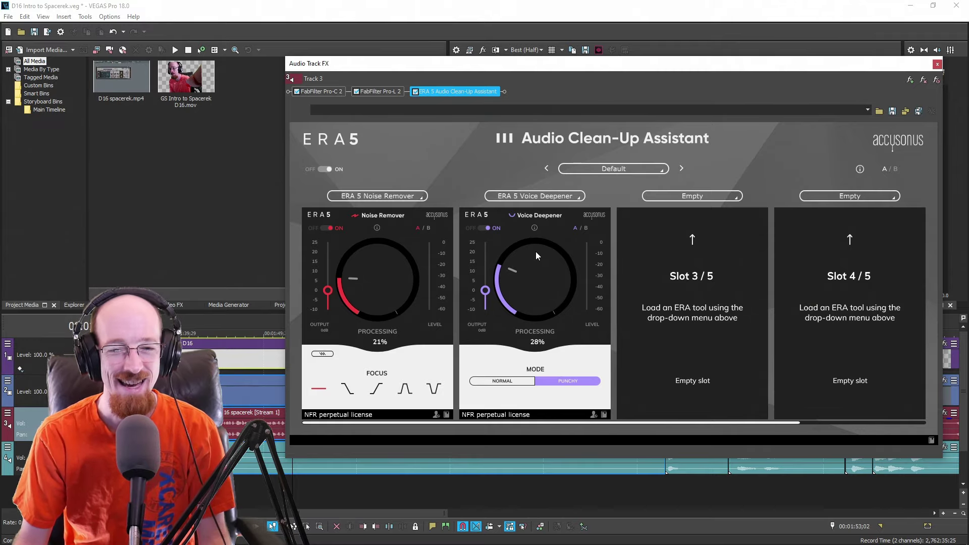
mouse_move(548, 271)
left_mouse_down()
mouse_move(535, 299)
mouse_move(529, 255)
mouse_move(552, 251)
mouse_move(553, 184)
mouse_move(547, 269)
mouse_move(531, 272)
mouse_move(528, 285)
mouse_move(528, 271)
left_mouse_up()
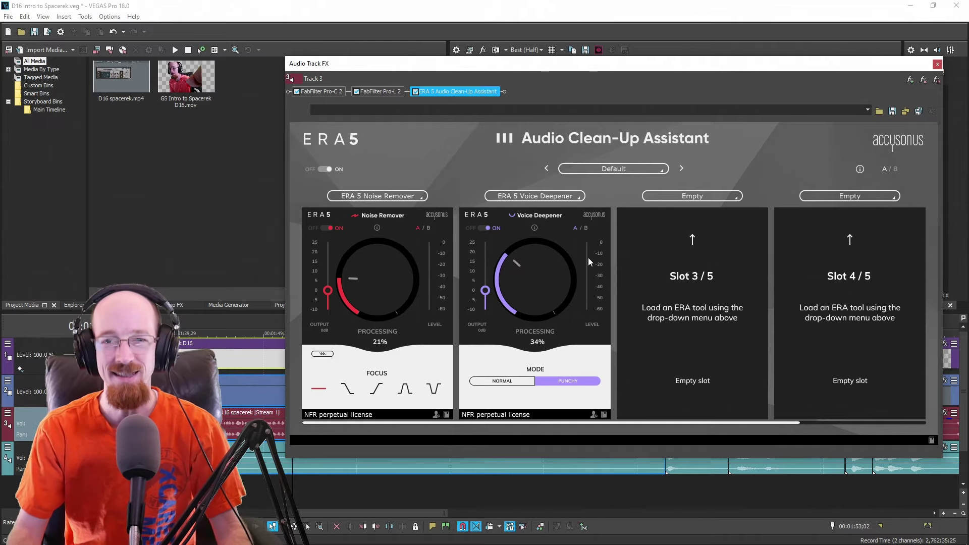